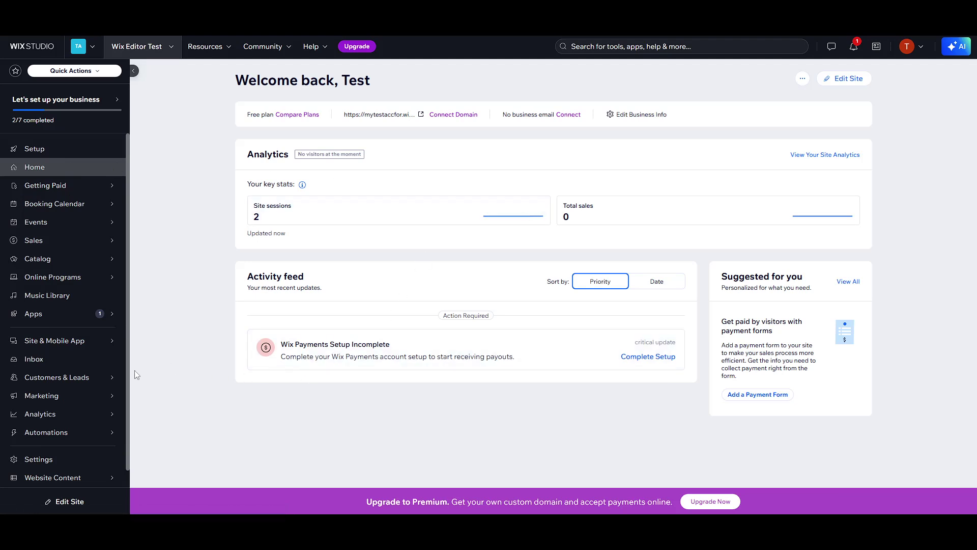
Go from Contacts to the Forms & Submissions page listing Contact Form and My Form.
click(89, 379)
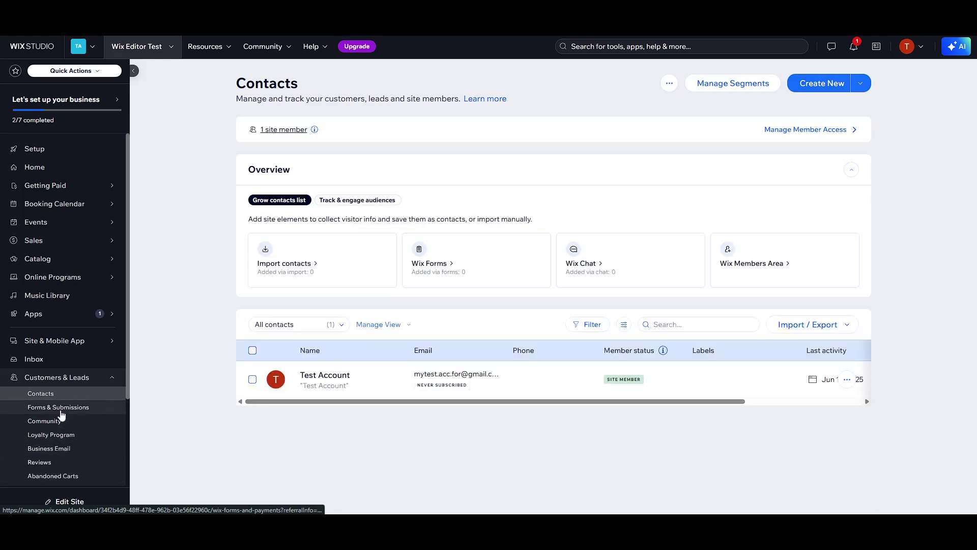
click(61, 413)
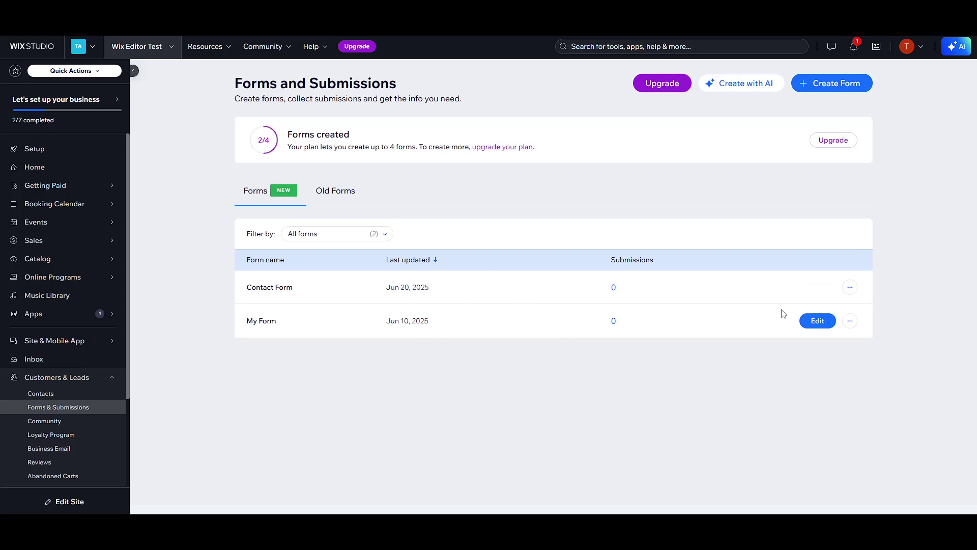
mouse_move(817, 288)
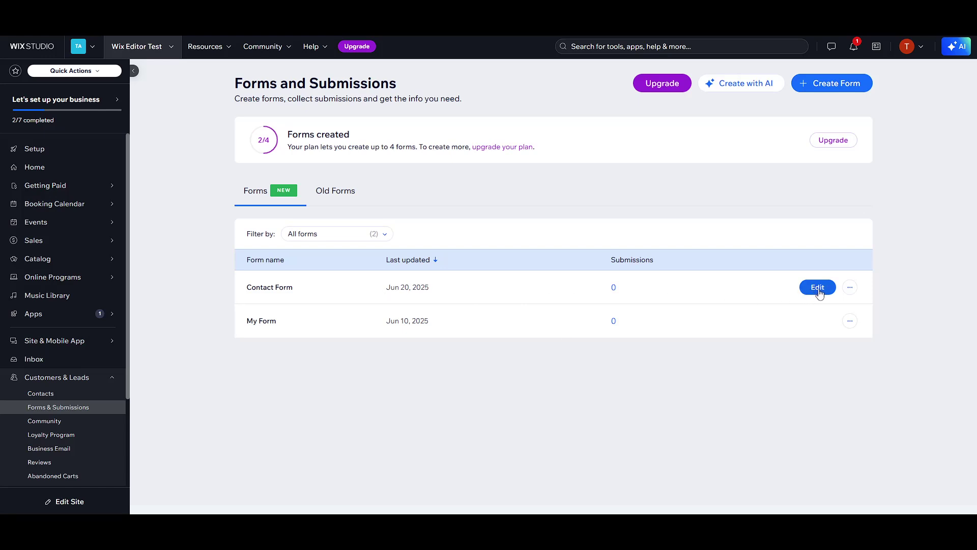
Open the Contact Form's settings and scroll down toward its automations.
click(850, 288)
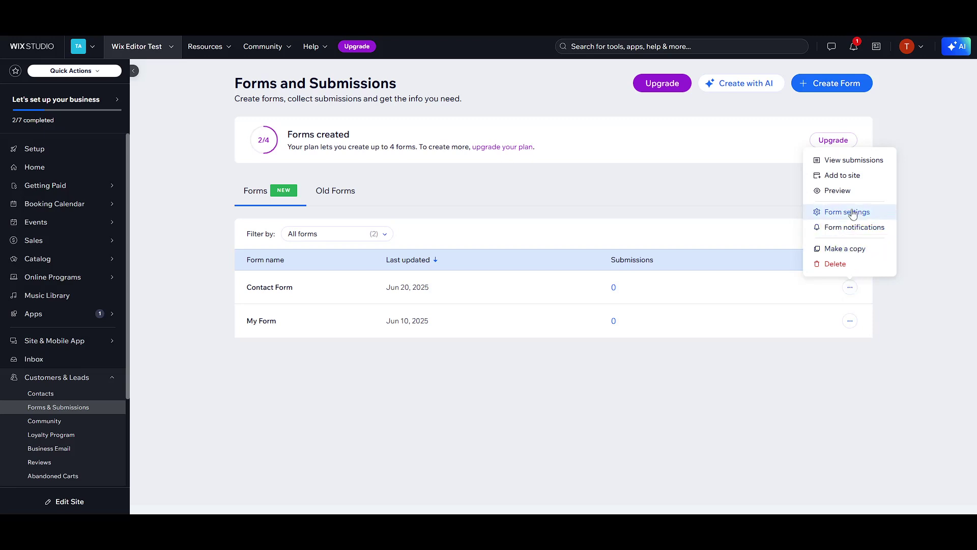
click(863, 237)
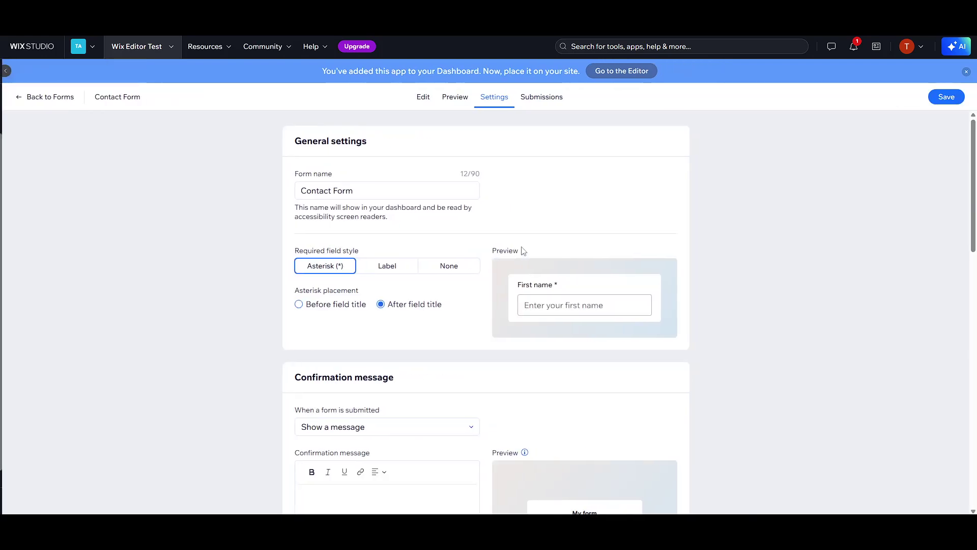
scroll(548, 293, down, 1)
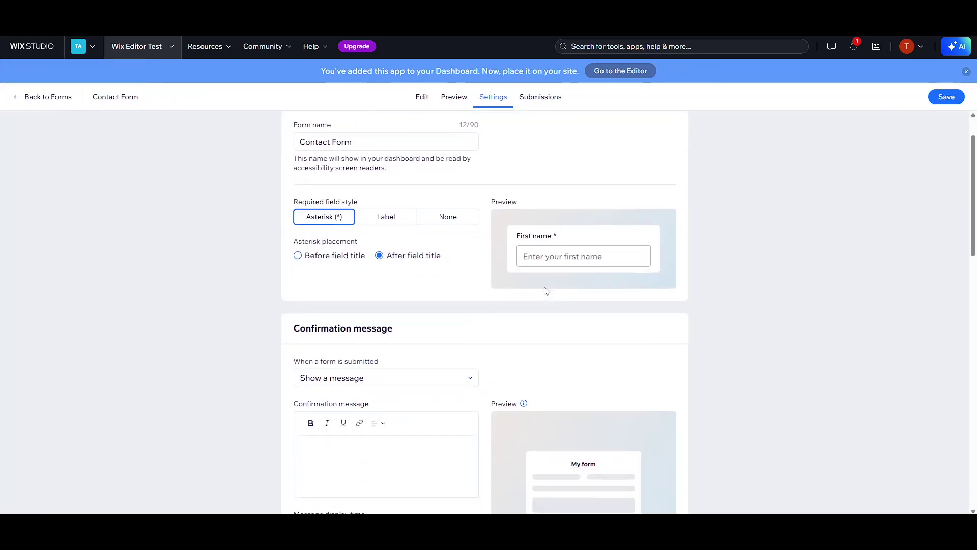
scroll(553, 300, down, 3)
scroll(555, 304, down, 1)
scroll(555, 306, down, 2)
scroll(555, 308, down, 2)
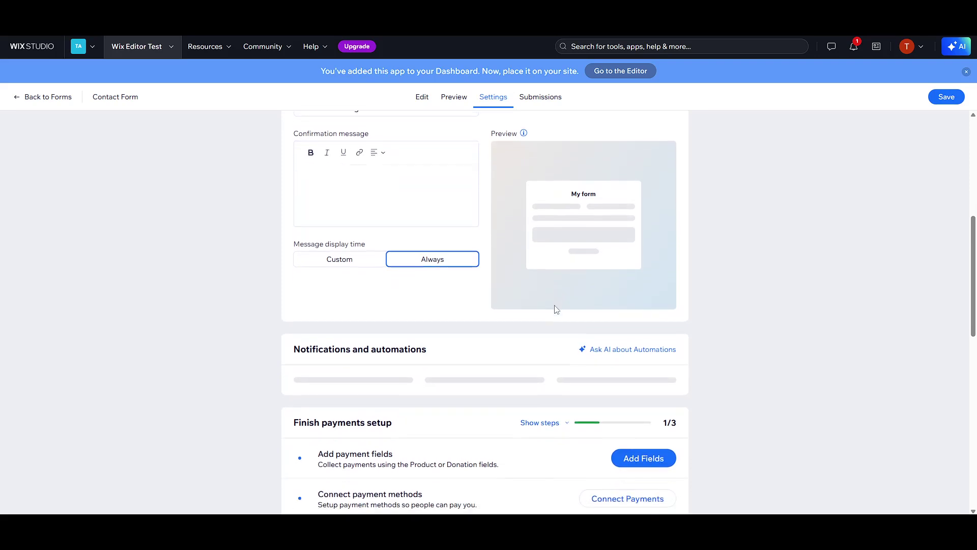
scroll(550, 305, down, 1)
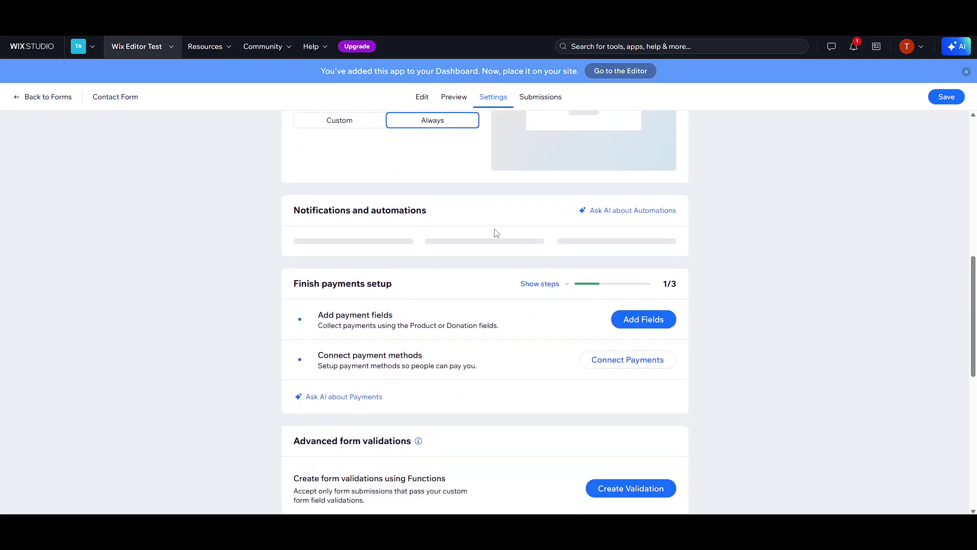
Locate the Notifications and automations section showing the inactive email-on-submission automation.
drag(297, 212, 446, 210)
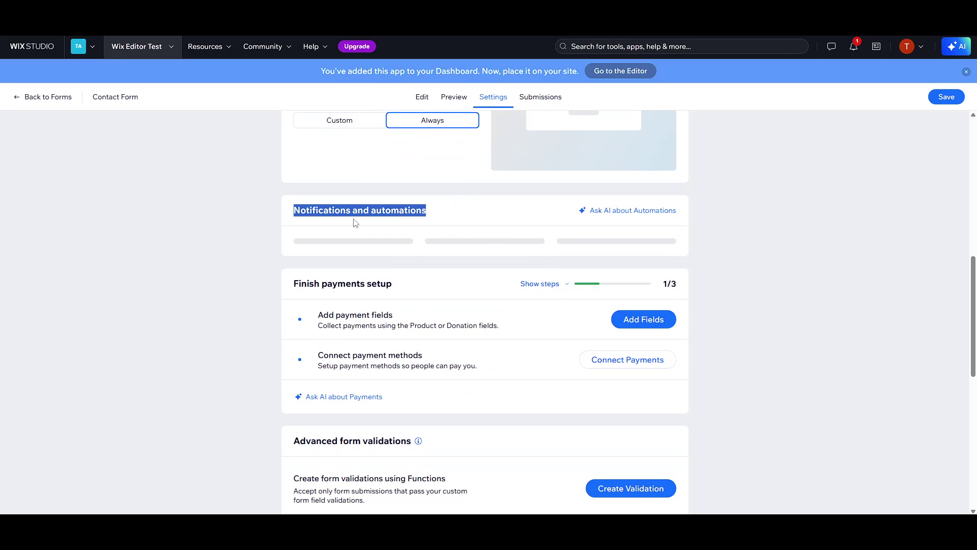
click(467, 220)
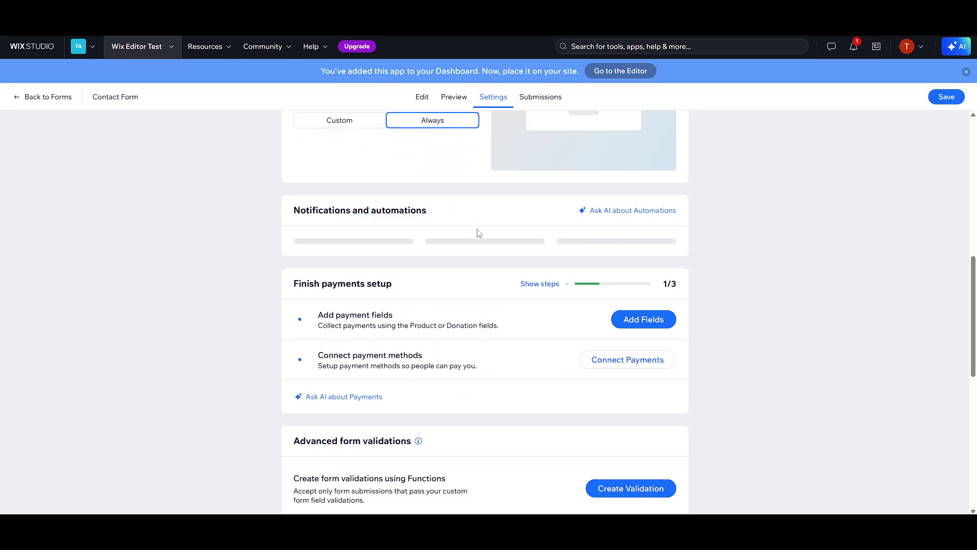
scroll(484, 244, up, 1)
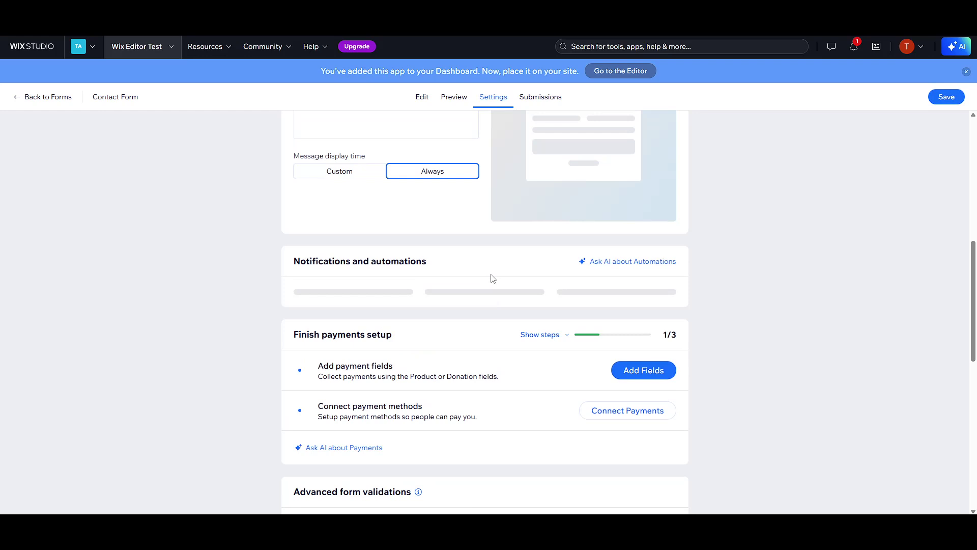
scroll(493, 279, down, 1)
scroll(530, 275, down, 2)
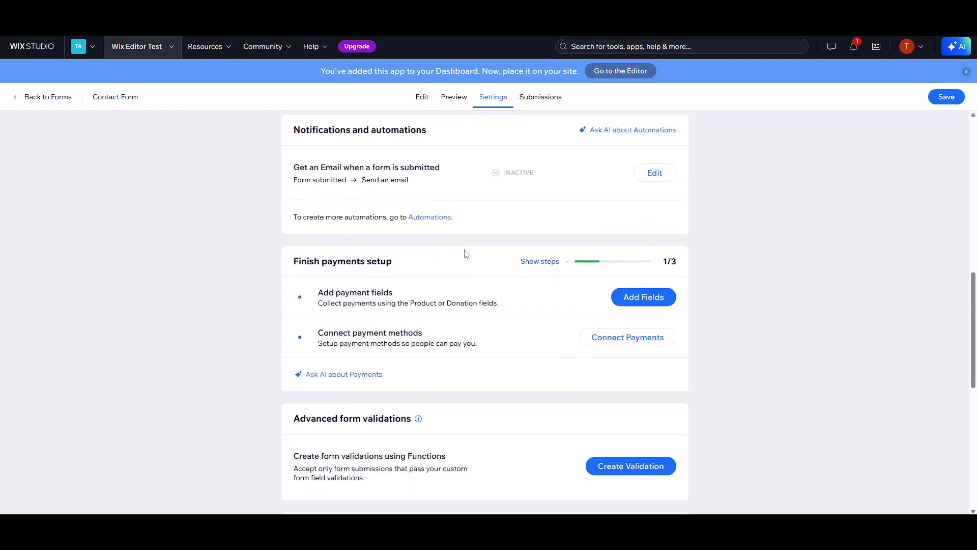
Open the 'Get an Email when a form is submitted' automation for editing.
scroll(459, 249, up, 2)
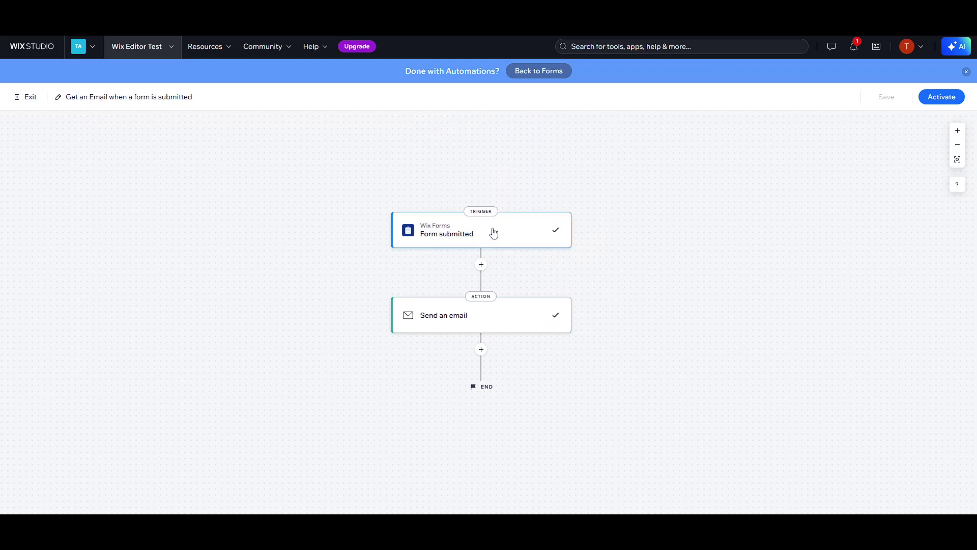
Open the Send an email action's settings and expand Set recipients, showing the Collaborator role.
click(485, 323)
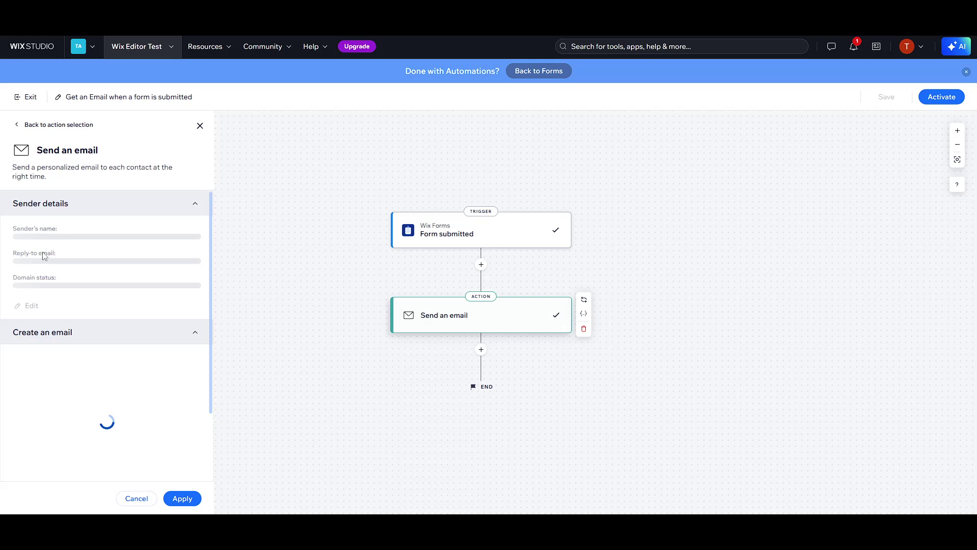
click(104, 203)
click(74, 231)
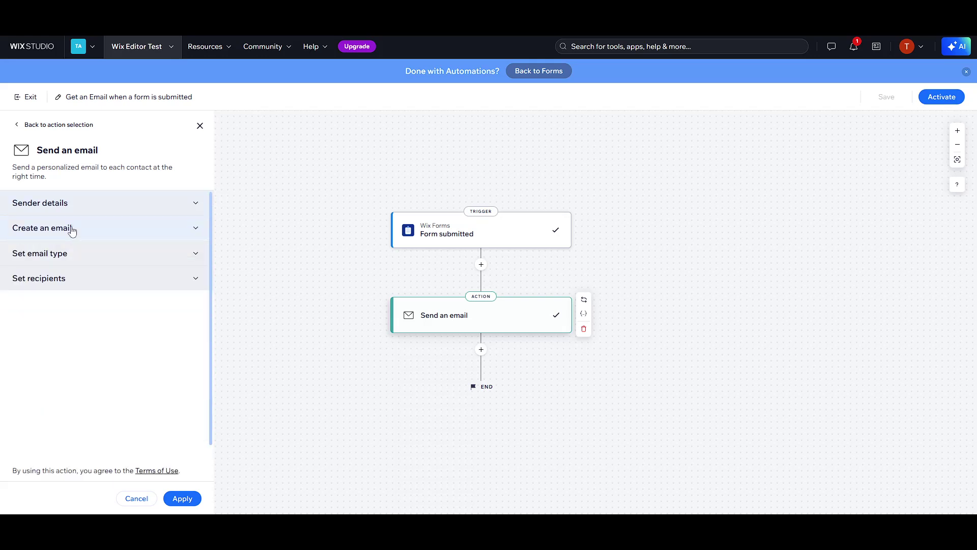
click(86, 262)
click(87, 261)
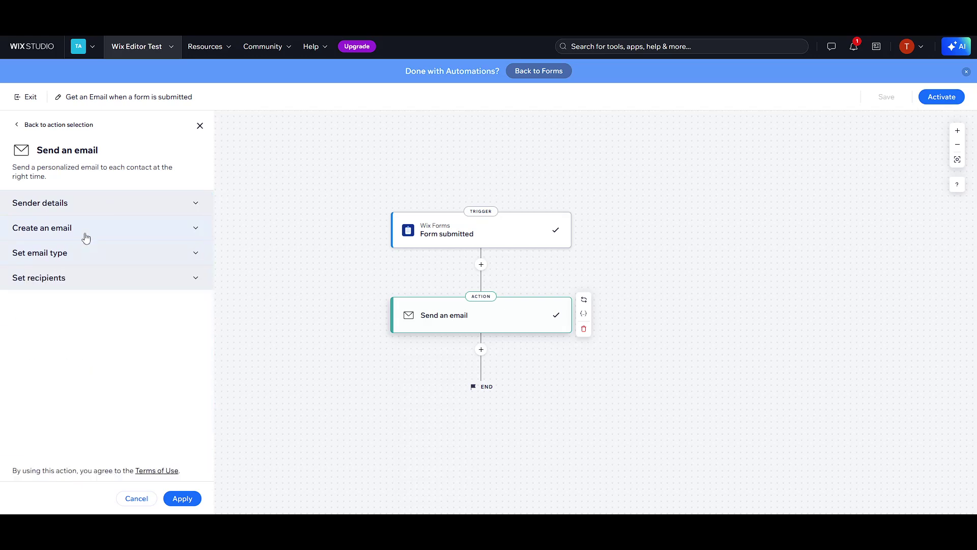
click(84, 237)
click(84, 238)
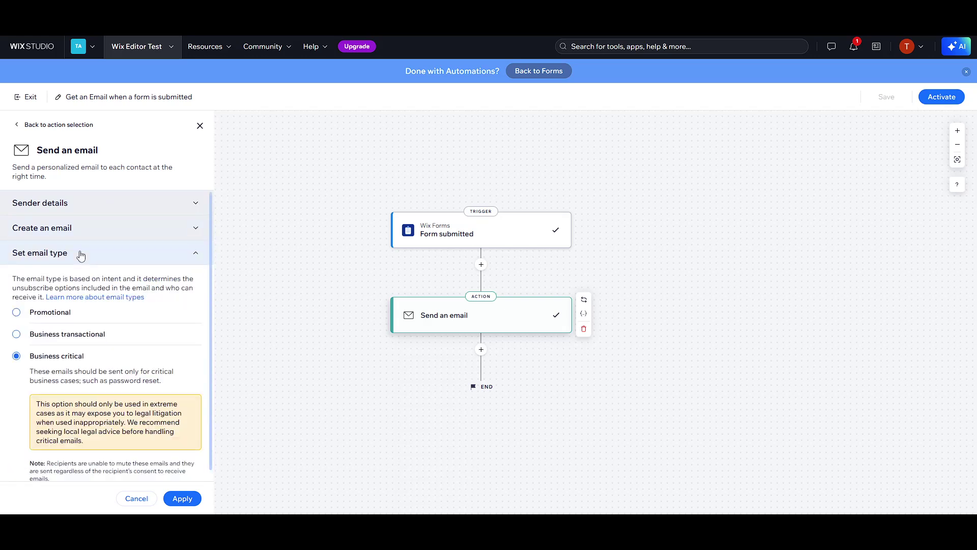
click(86, 256)
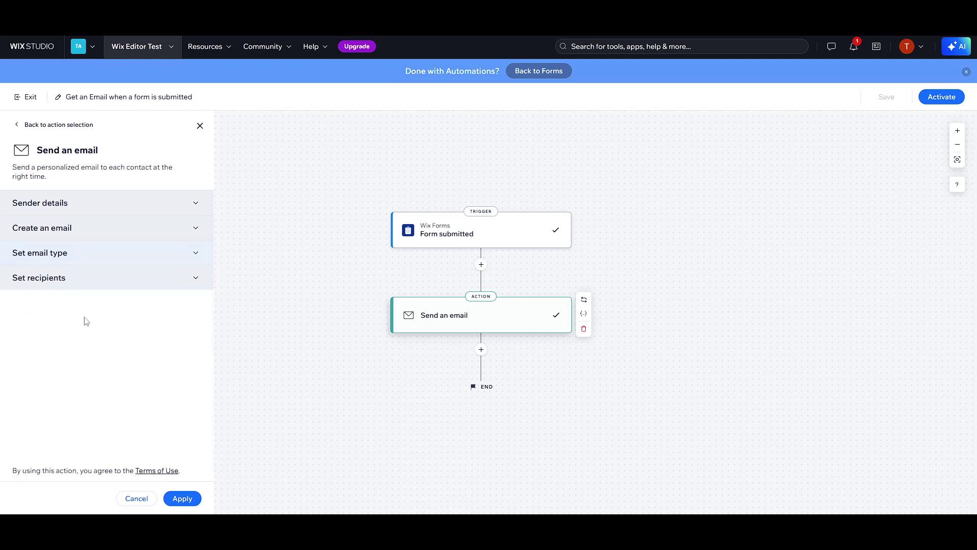
click(93, 286)
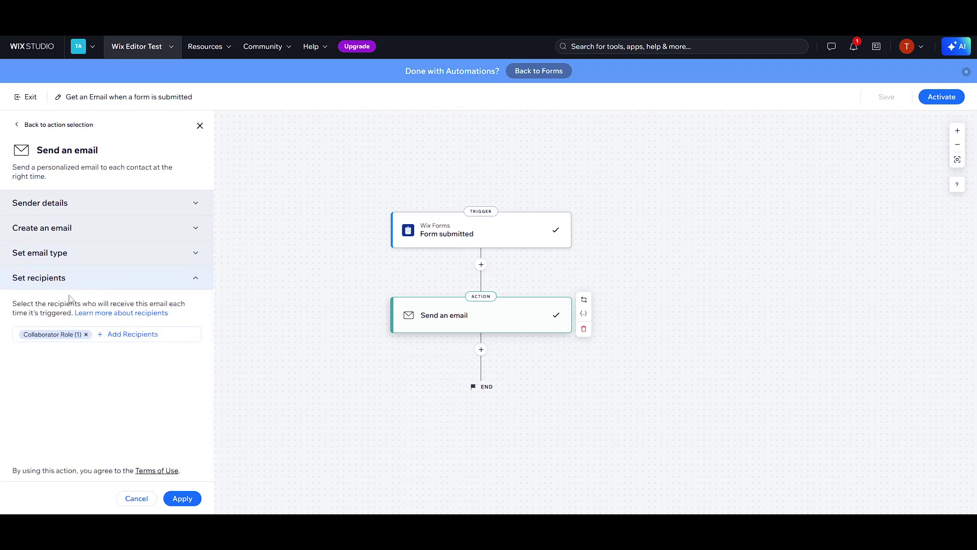
Add the Test Account contact as an email recipient alongside the Collaborator role.
click(109, 338)
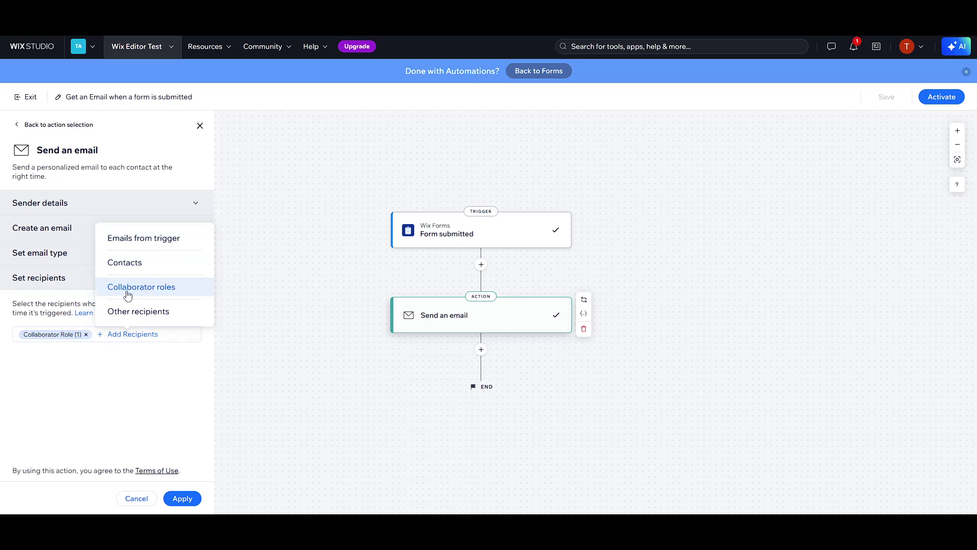
click(133, 265)
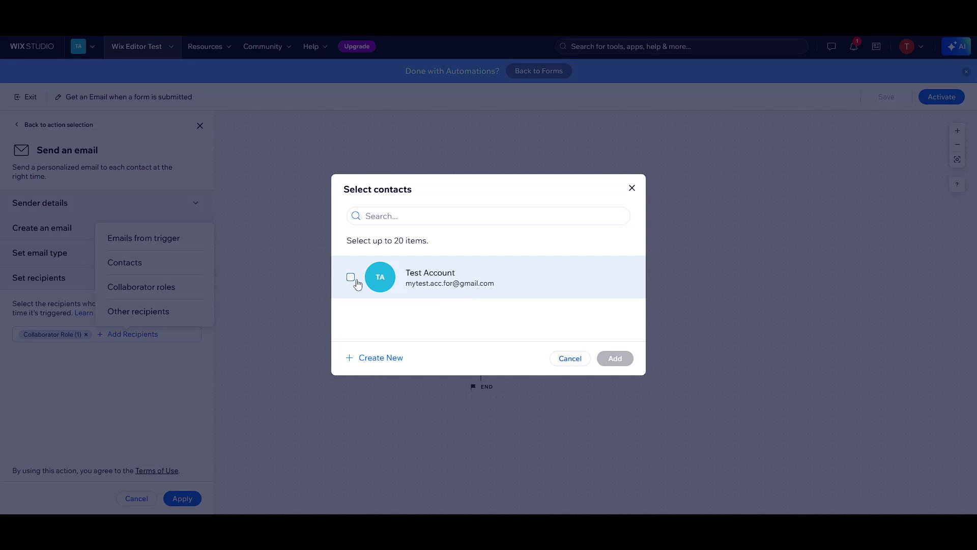
click(351, 277)
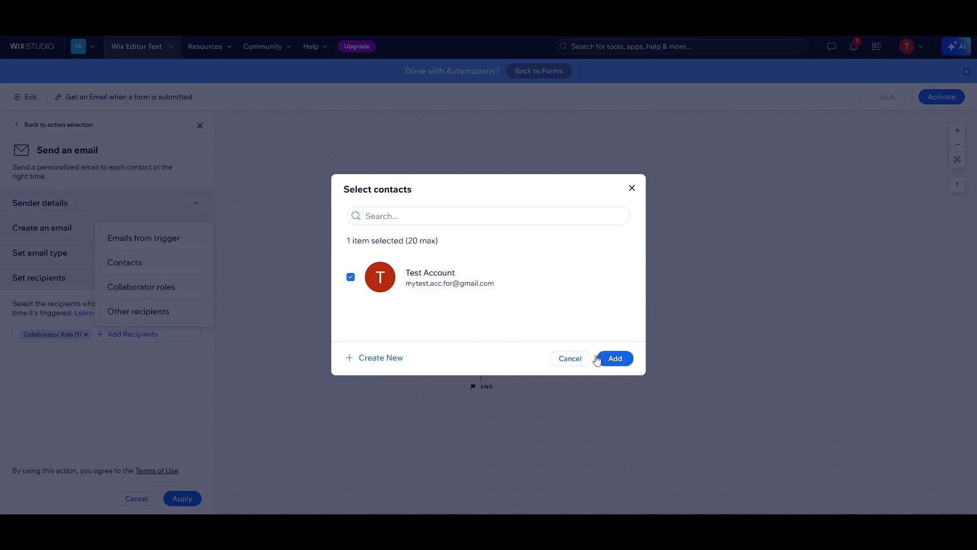
click(613, 358)
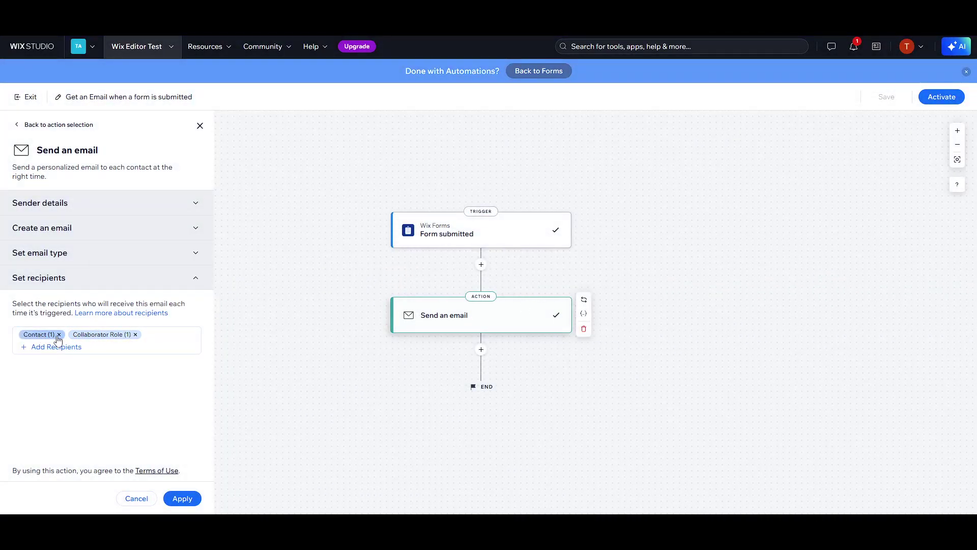
Apply the email action changes and activate the automation, confirming it shows as Active.
click(182, 499)
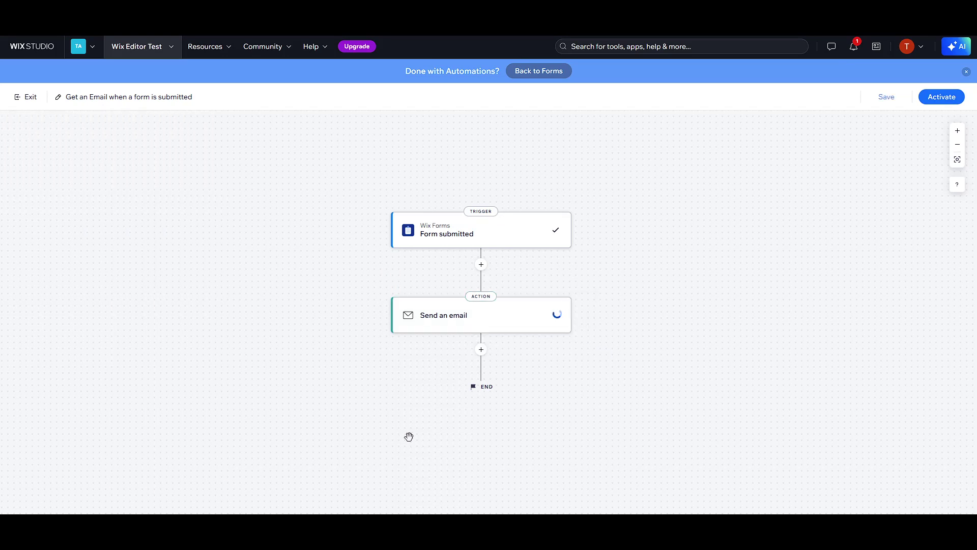
click(940, 99)
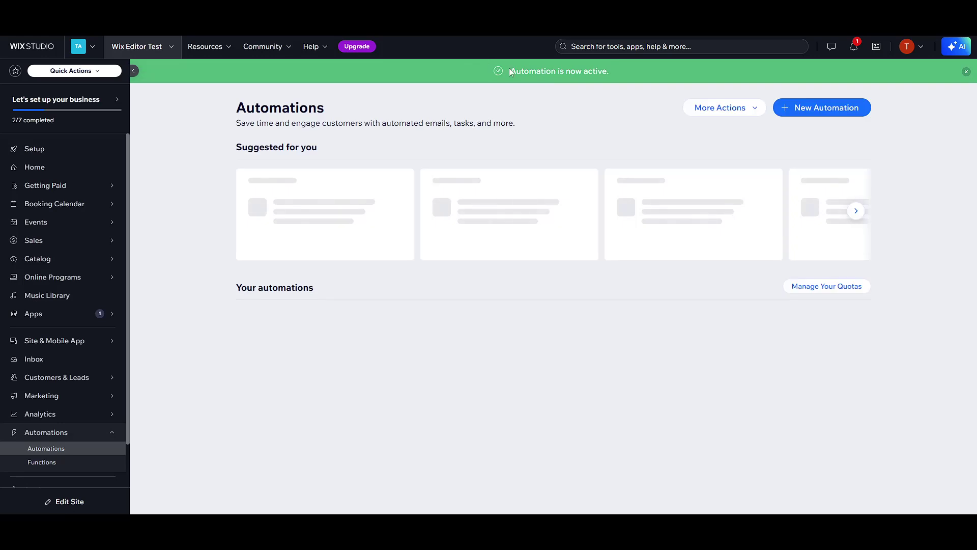
drag(510, 71, 608, 72)
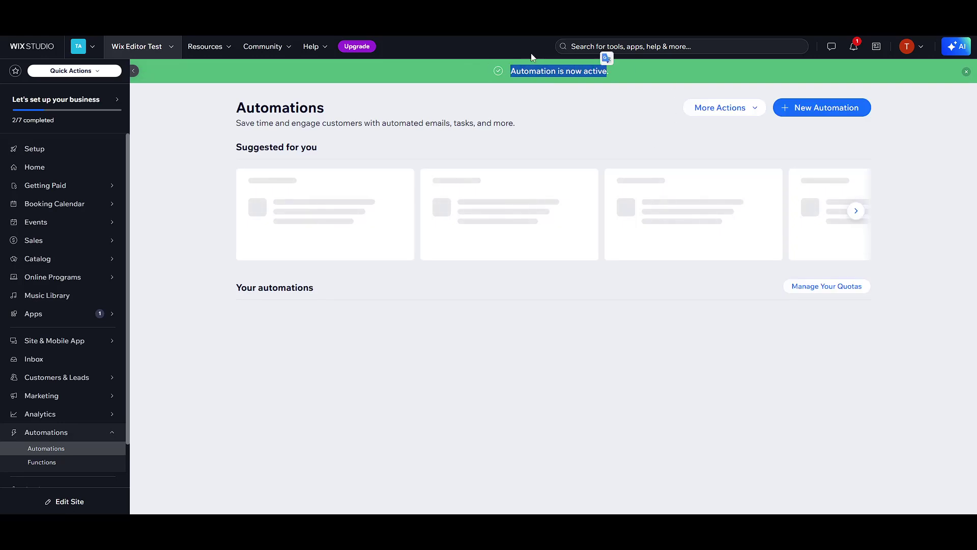
click(593, 107)
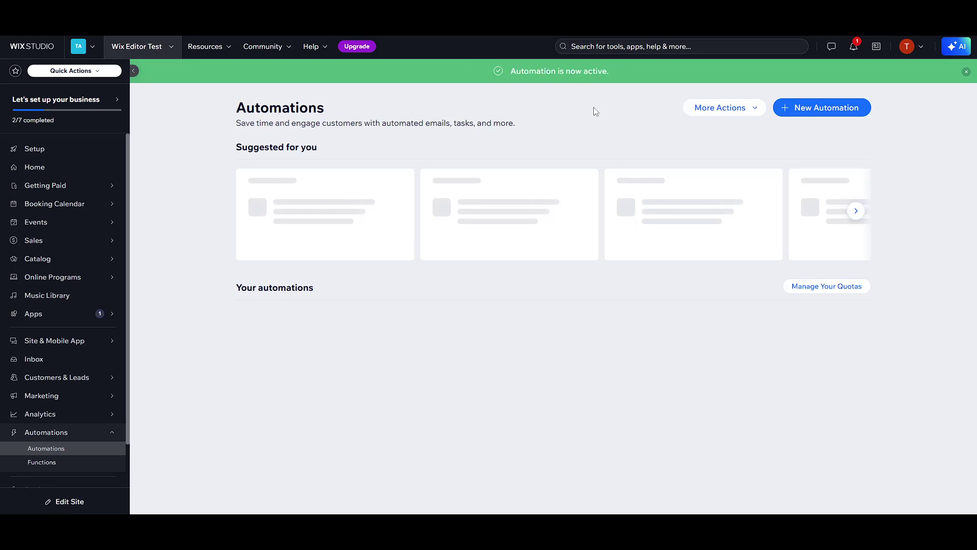